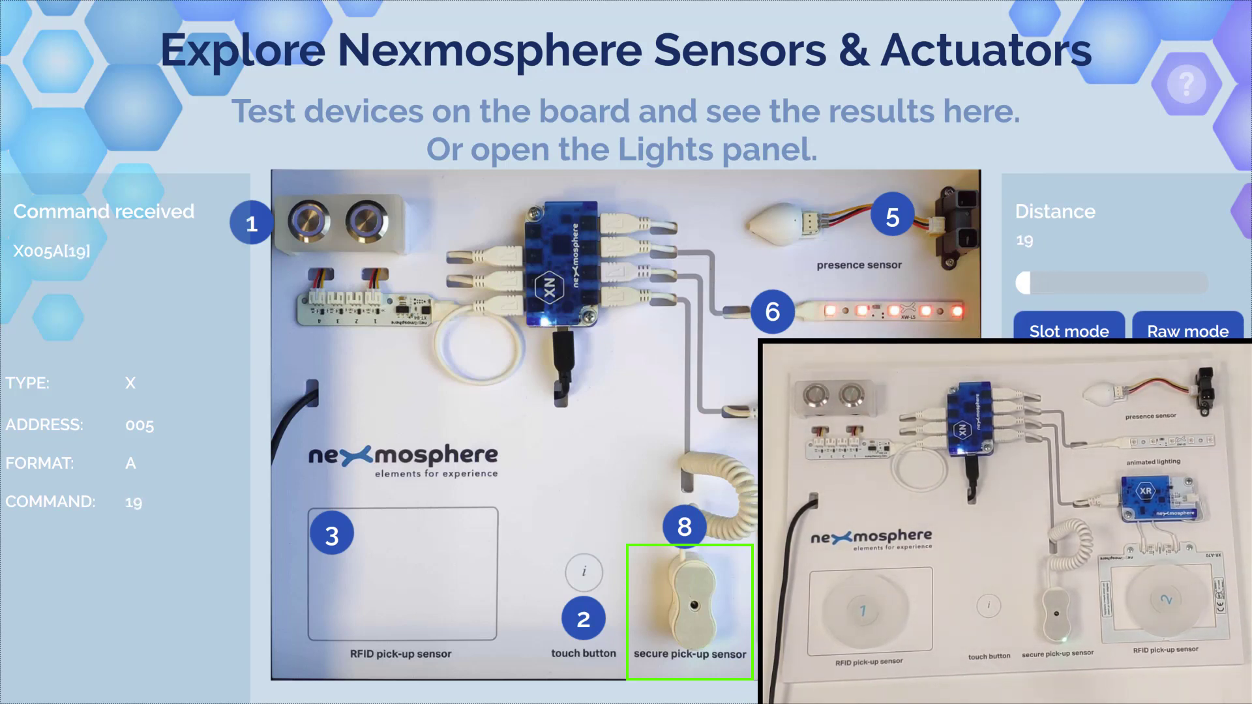
{"action": "left_click", "coordinate": [319, 223]}
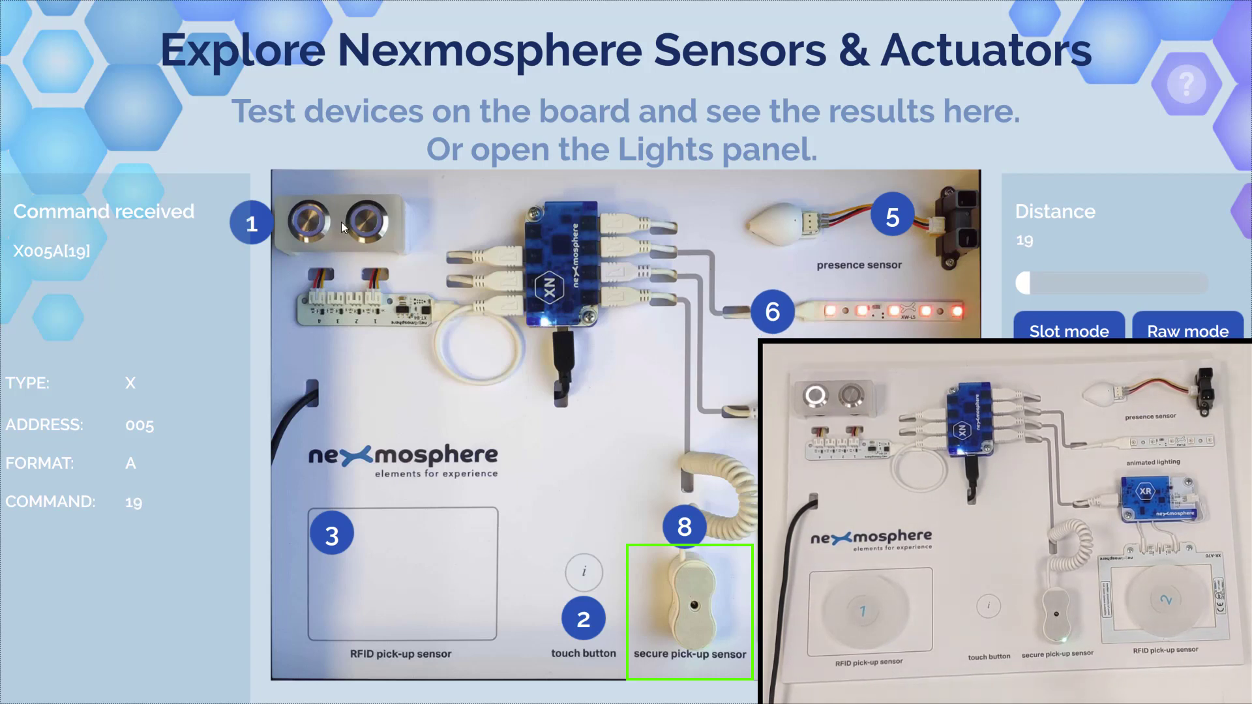
{"action": "left_click", "coordinate": [311, 219]}
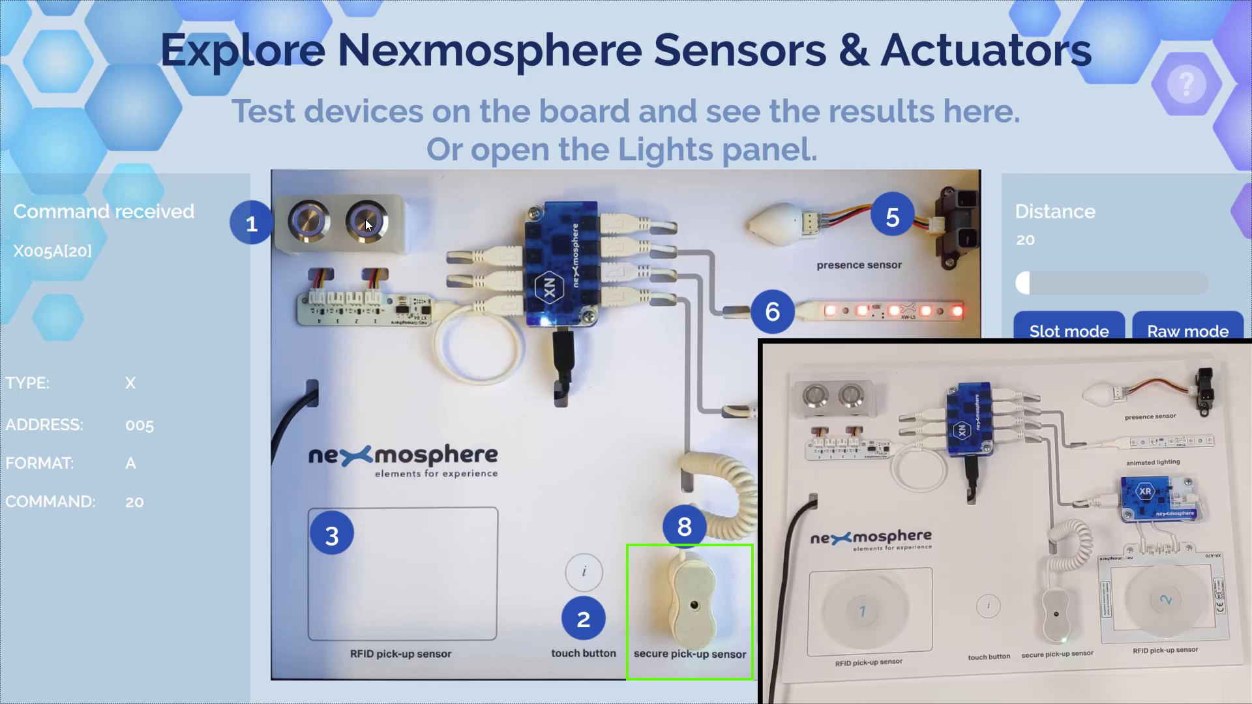
{"action": "left_click", "coordinate": [365, 219]}
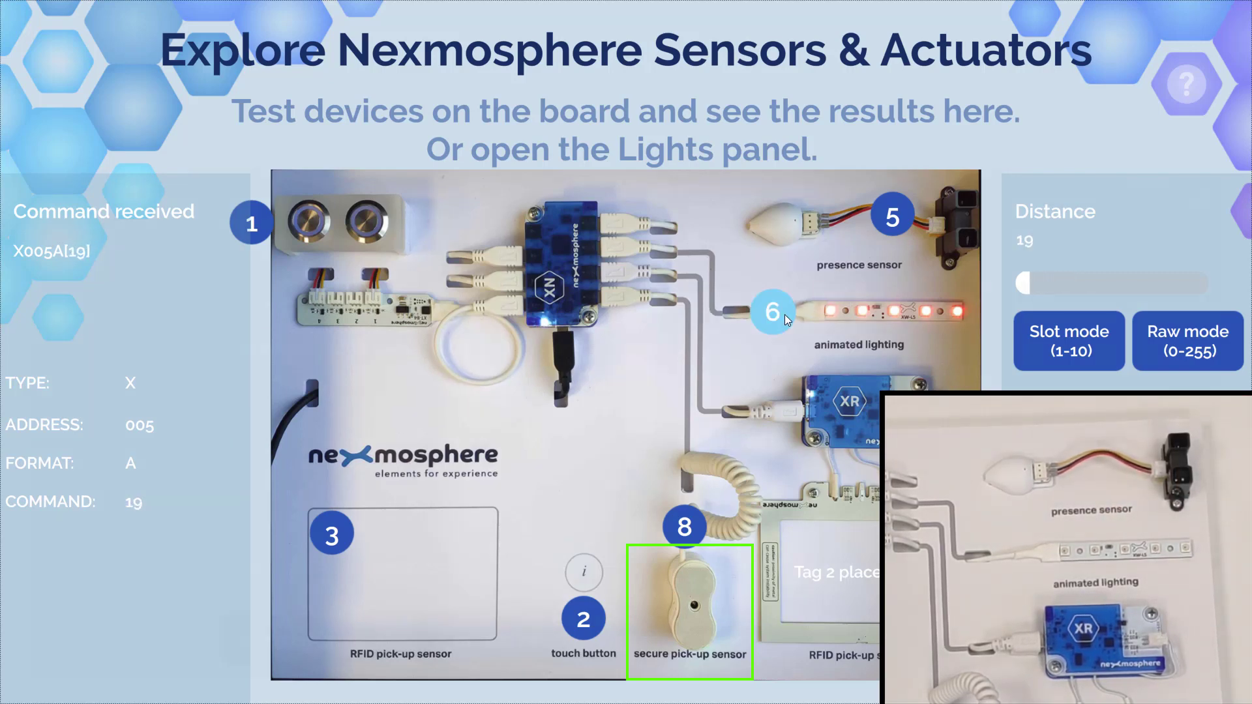
- Open the Lights panel for the animated LED strip from the number 6 badge
{"action": "left_click", "coordinate": [785, 315]}
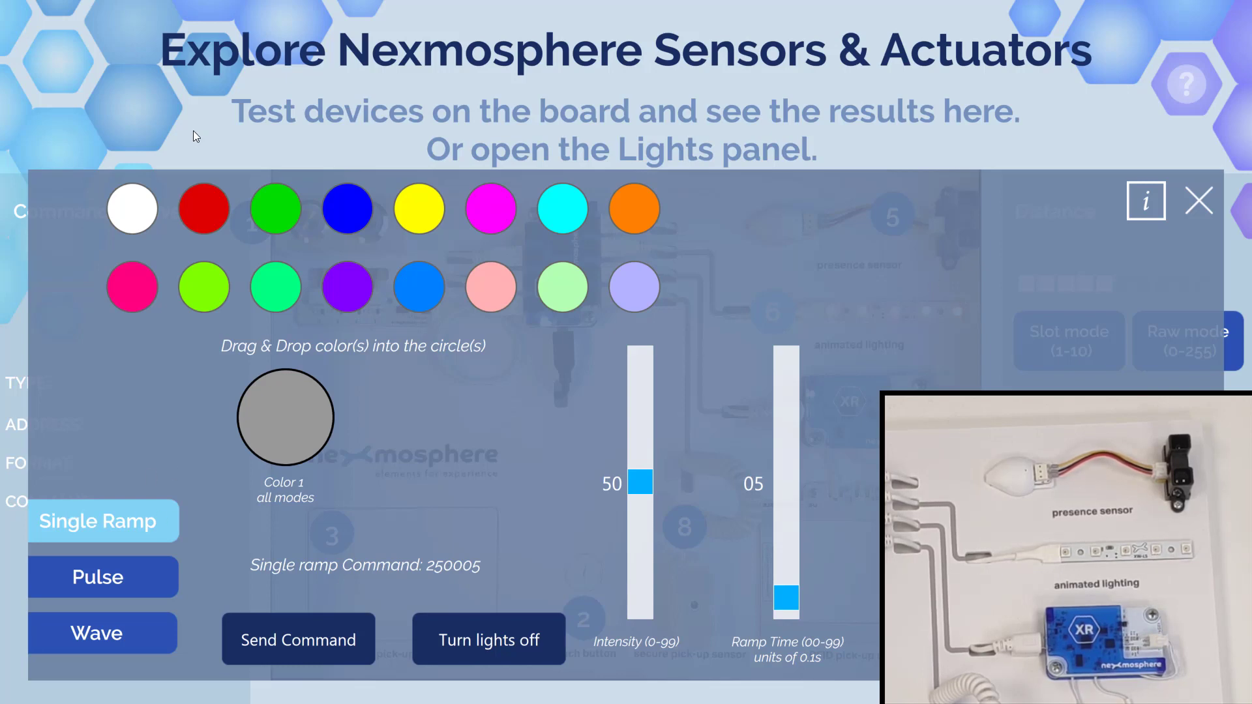
- Set Color 1 to blue with intensity 44 and ramp time 00, giving command 244300
{"action": "left_click_drag", "start_coordinate": [204, 205], "coordinate": [281, 402]}
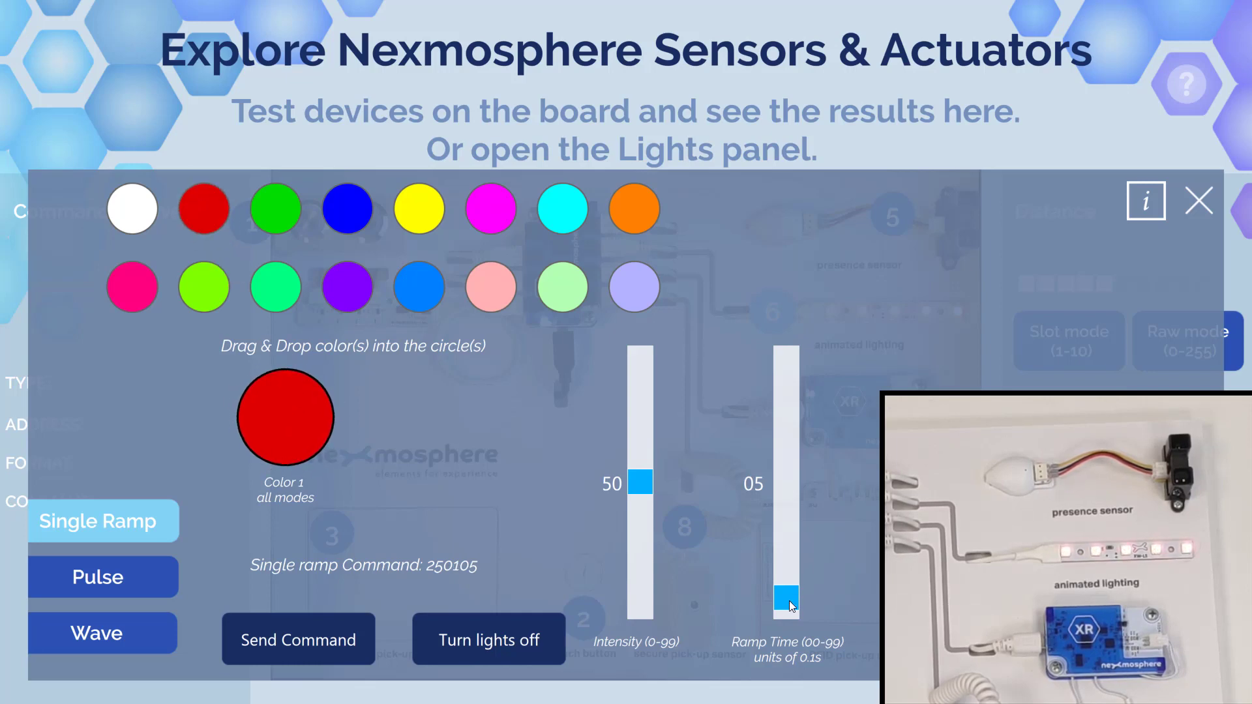
{"action": "left_click_drag", "start_coordinate": [274, 212], "coordinate": [288, 437]}
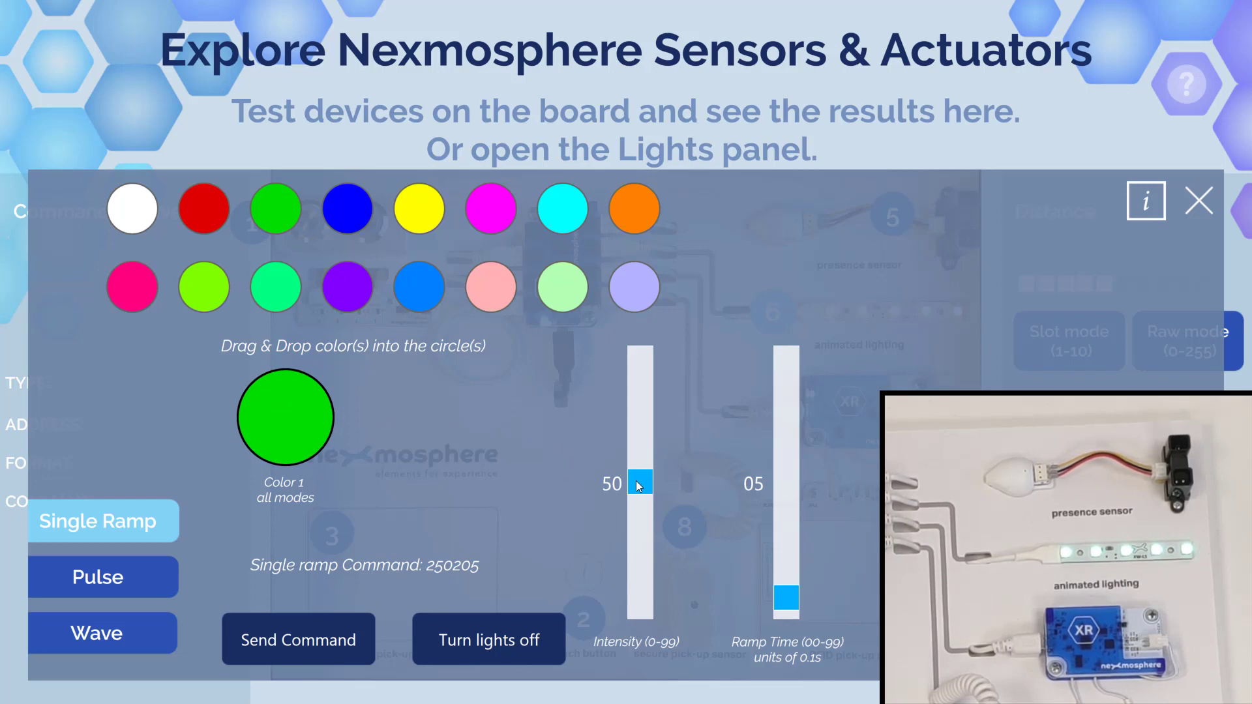
{"action": "mouse_move", "coordinate": [636, 480]}
{"action": "left_mouse_down"}
{"action": "mouse_move", "coordinate": [652, 616]}
{"action": "mouse_move", "coordinate": [643, 339]}
{"action": "mouse_move", "coordinate": [640, 497]}
{"action": "left_mouse_up"}
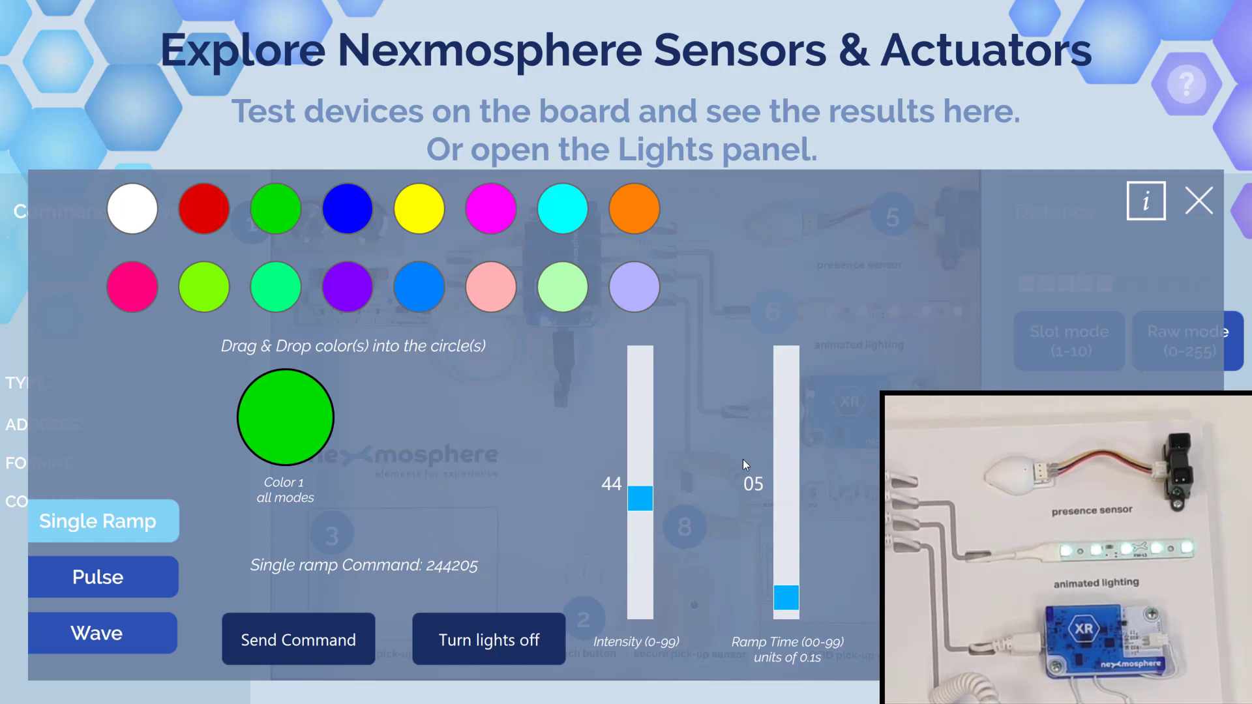
{"action": "left_click_drag", "start_coordinate": [787, 598], "coordinate": [789, 562]}
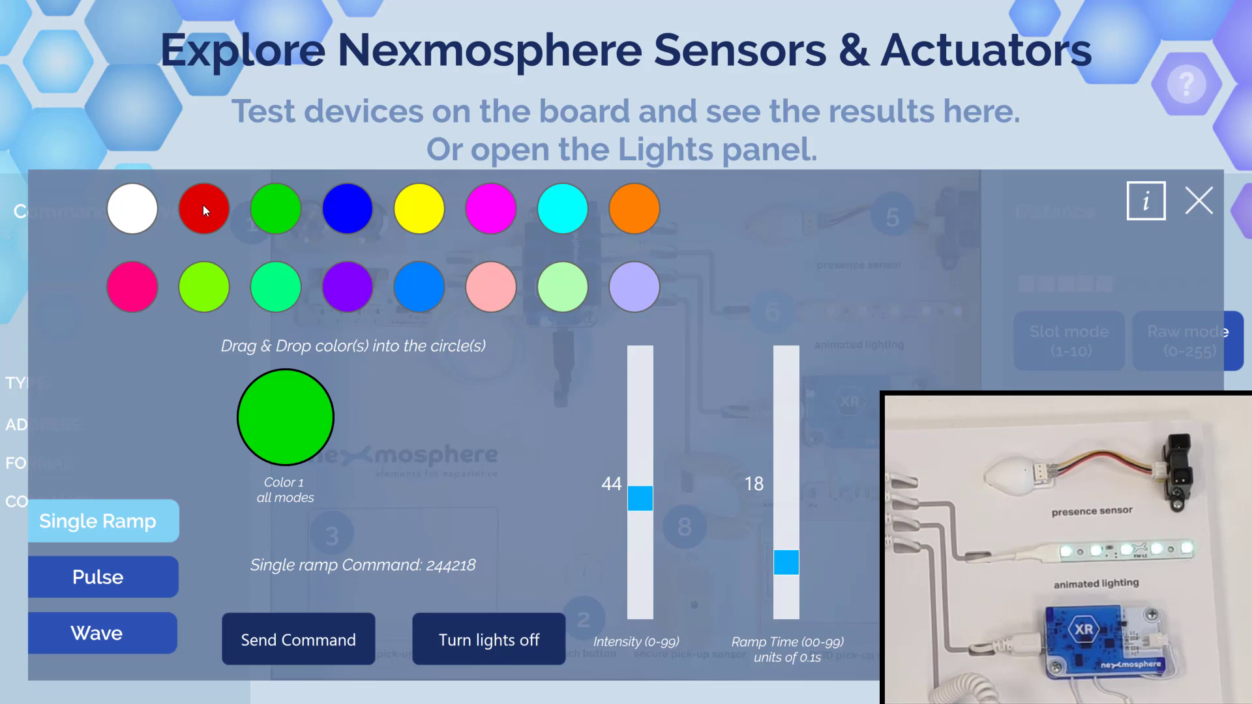
{"action": "left_click_drag", "start_coordinate": [206, 210], "coordinate": [287, 416]}
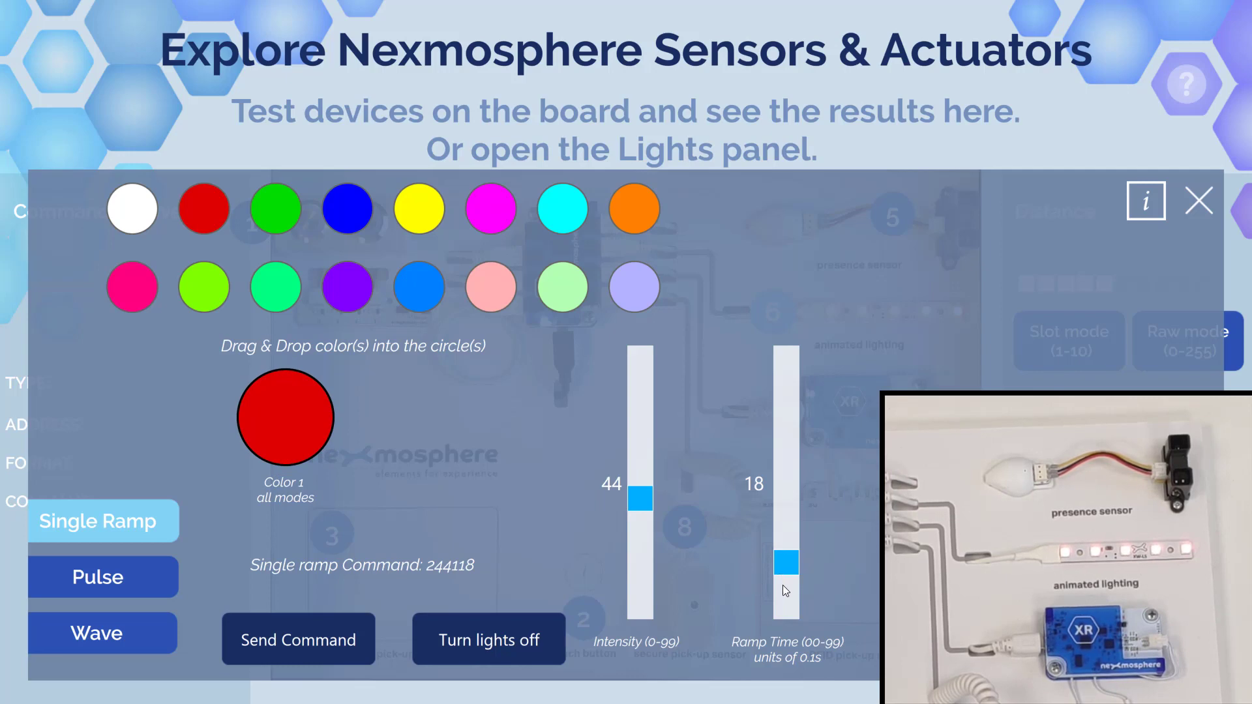
{"action": "left_click_drag", "start_coordinate": [782, 585], "coordinate": [784, 621]}
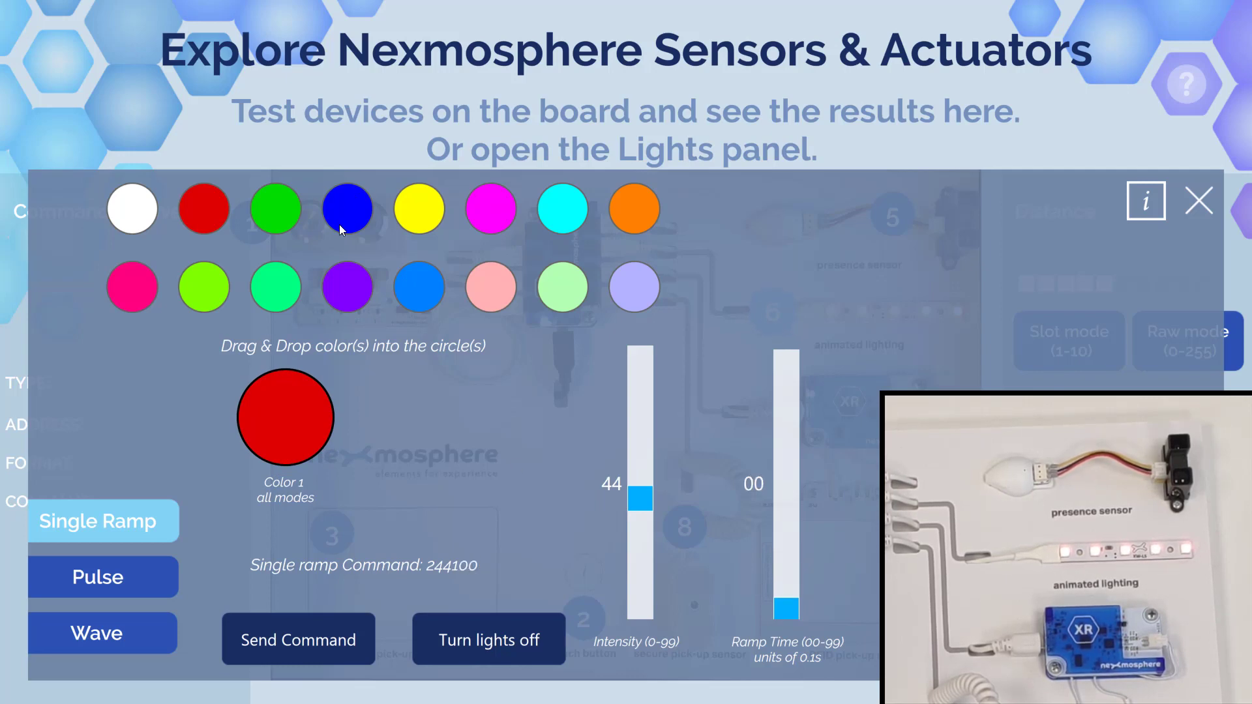
{"action": "left_click_drag", "start_coordinate": [339, 224], "coordinate": [291, 423]}
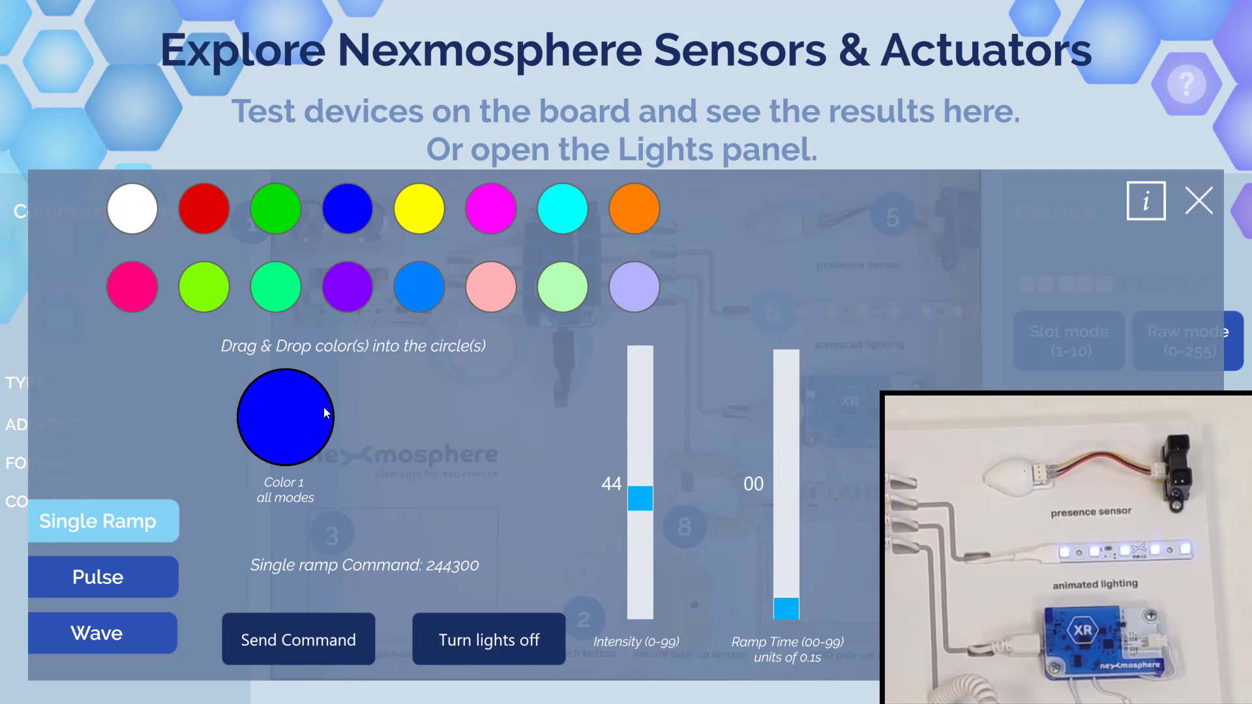
- Send single-ramp command 244300 so the LED strip glows blue
{"action": "left_click", "coordinate": [505, 643]}
{"action": "left_click", "coordinate": [332, 640]}
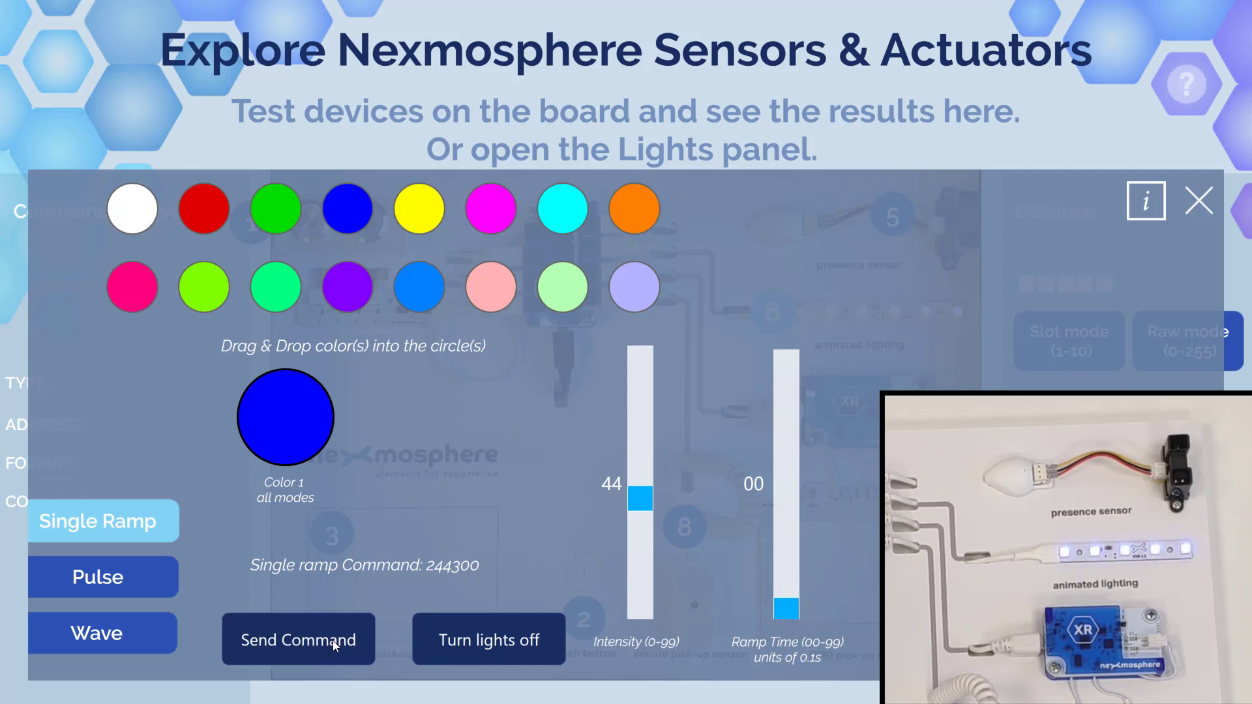
{"action": "left_click", "coordinate": [430, 637]}
{"action": "left_click", "coordinate": [311, 647]}
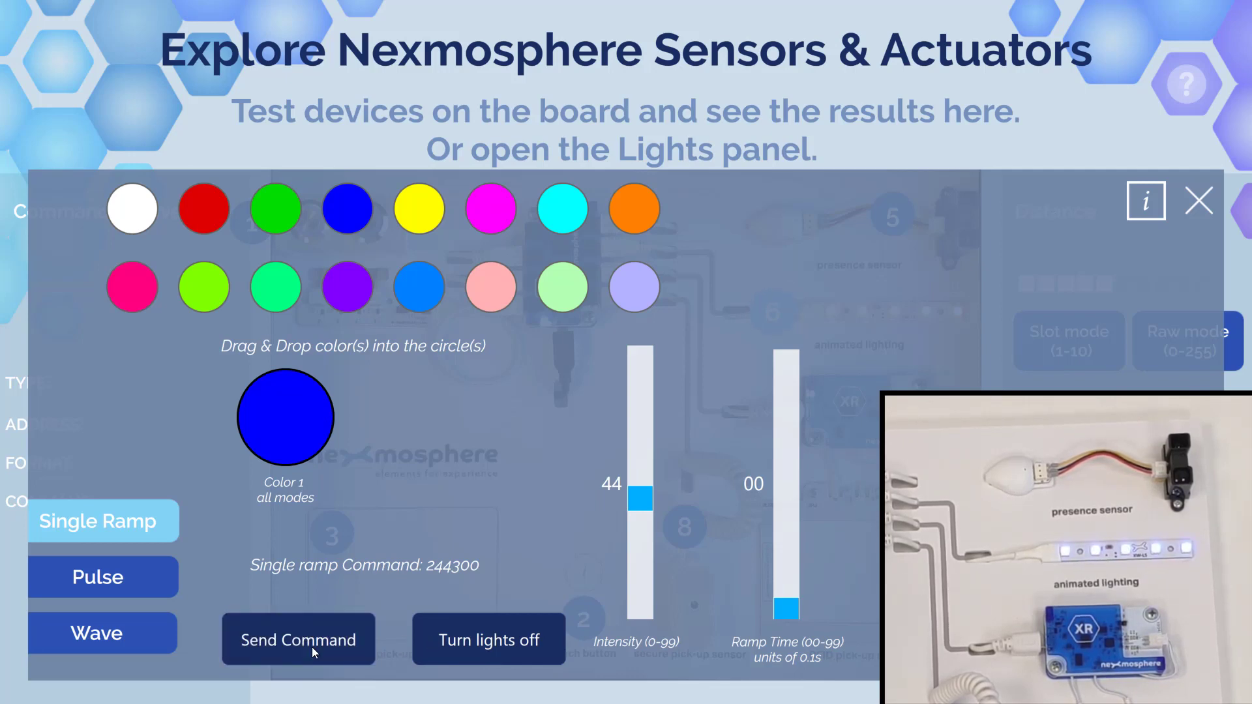
- Switch to Pulse mode and send a blue and white pulse with a slightly longer ramp time
{"action": "left_click", "coordinate": [113, 578]}
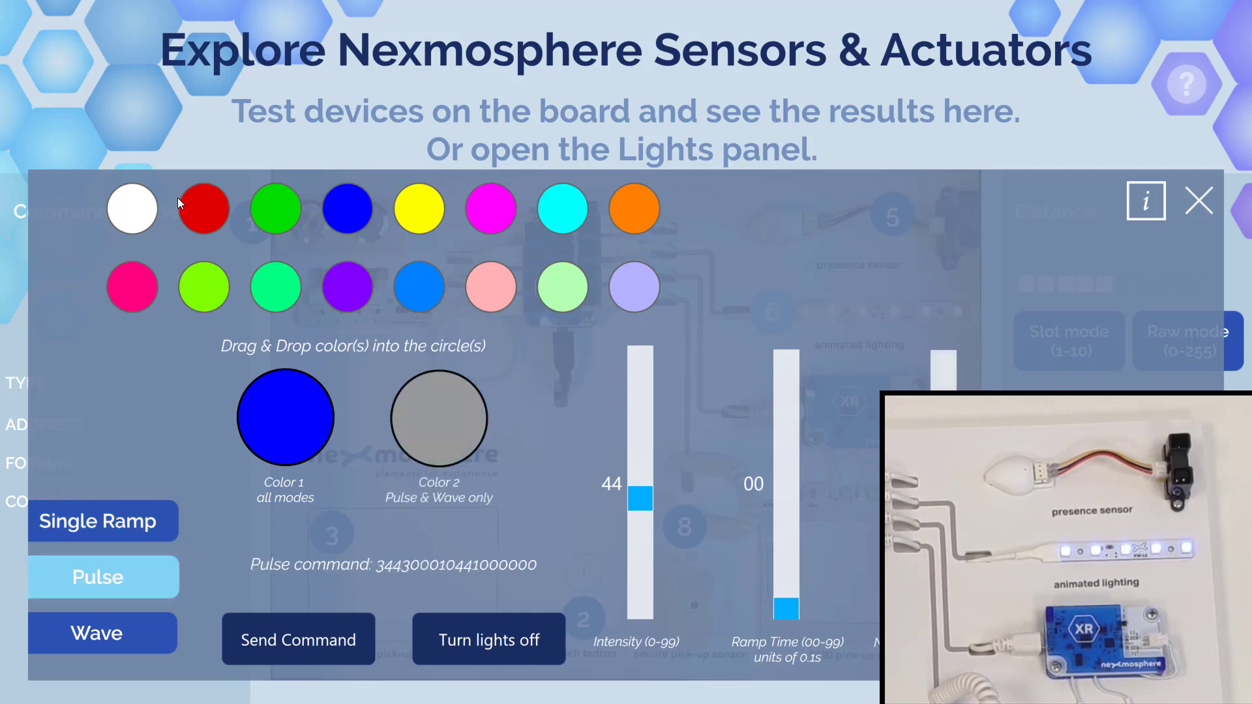
{"action": "left_click_drag", "start_coordinate": [131, 207], "coordinate": [430, 428]}
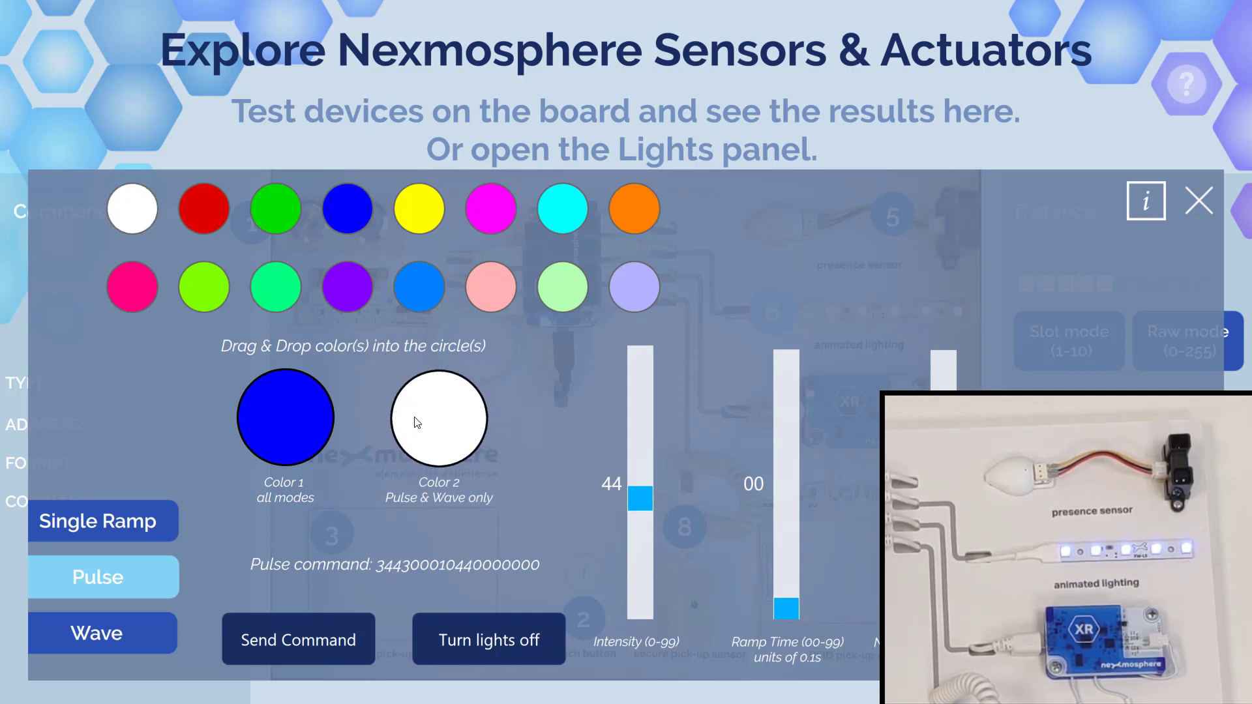
{"action": "left_click_drag", "start_coordinate": [786, 608], "coordinate": [787, 598]}
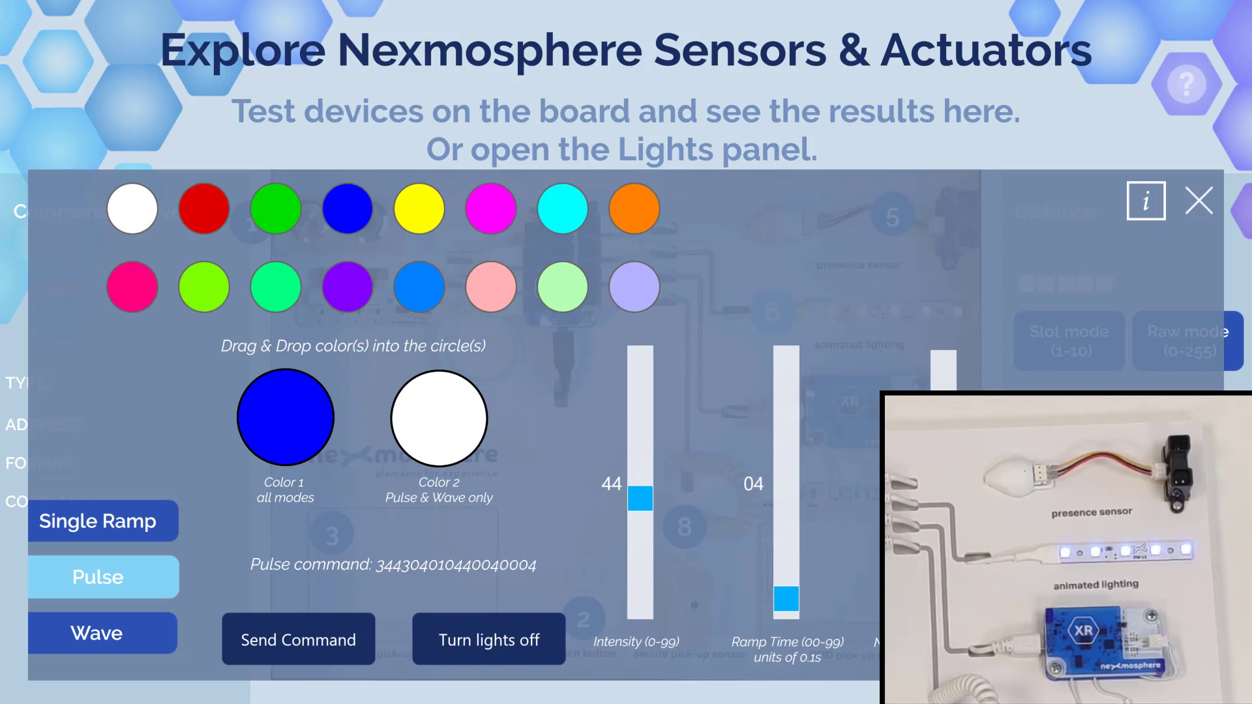
{"action": "left_click", "coordinate": [302, 638]}
- Send a red and green pulse with ramp time 13, then switch to Wave mode
{"action": "left_click_drag", "start_coordinate": [791, 605], "coordinate": [789, 577]}
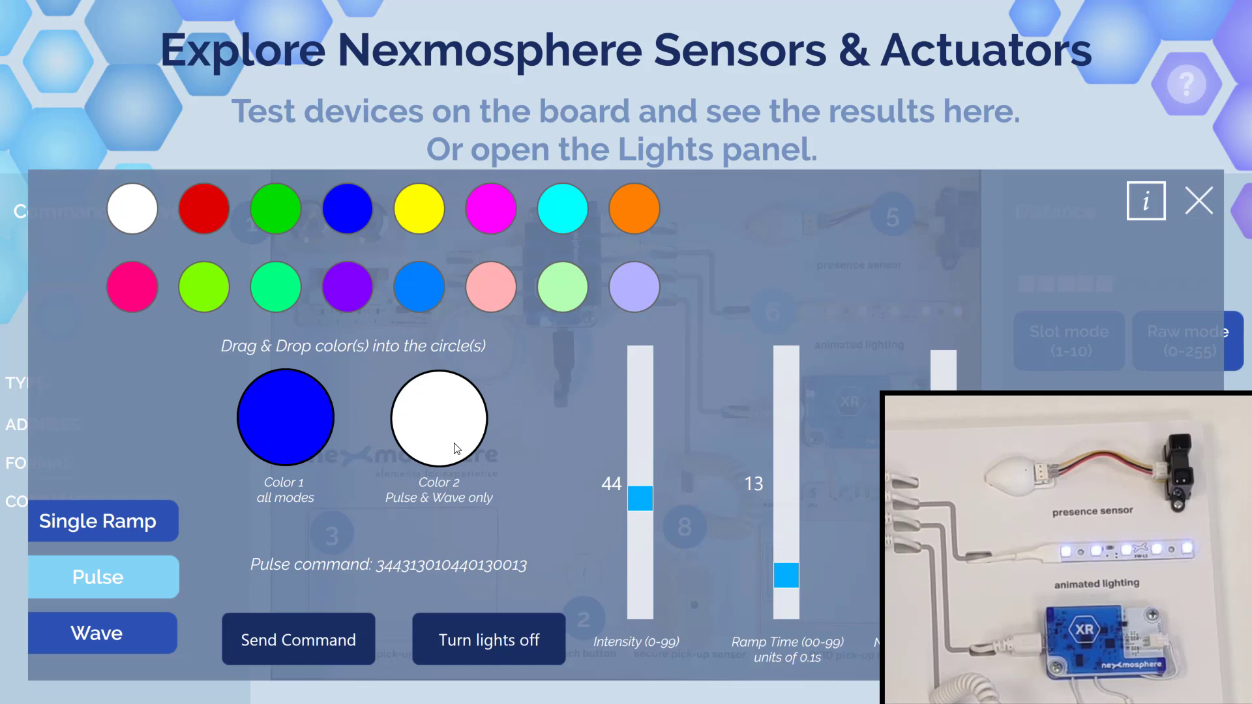
{"action": "left_click_drag", "start_coordinate": [212, 218], "coordinate": [285, 417]}
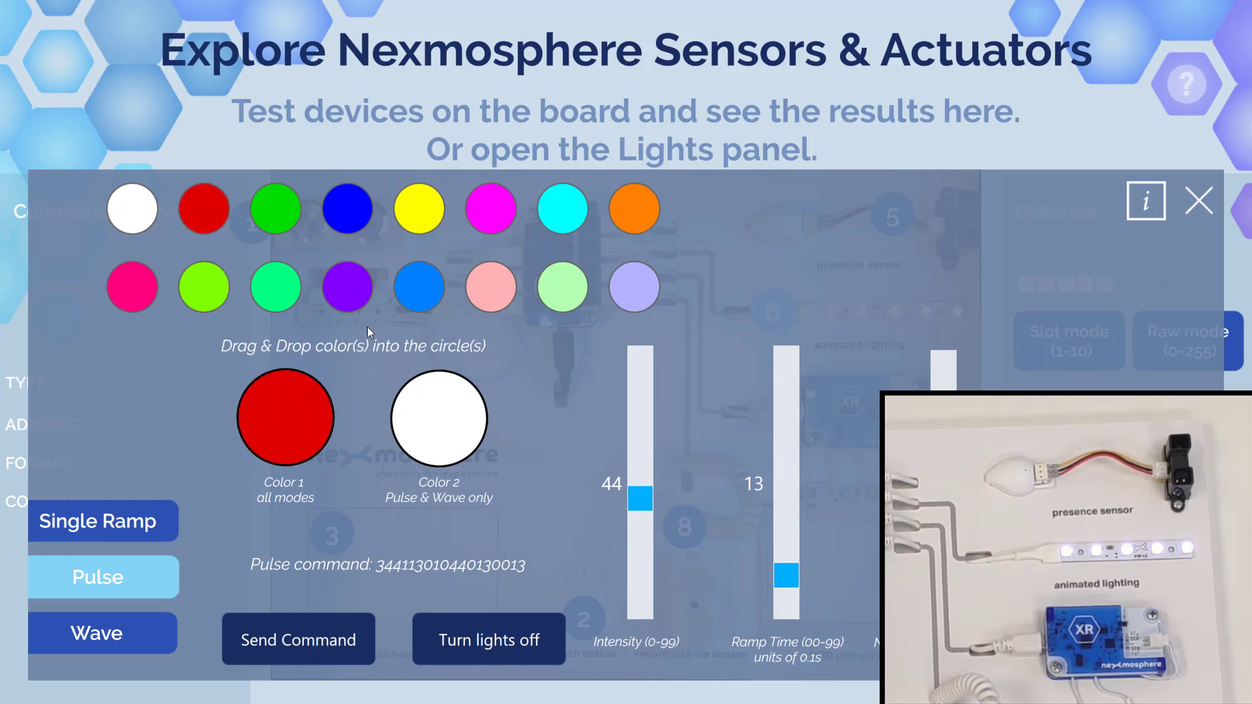
{"action": "left_click_drag", "start_coordinate": [276, 209], "coordinate": [403, 449]}
{"action": "left_click", "coordinate": [311, 628]}
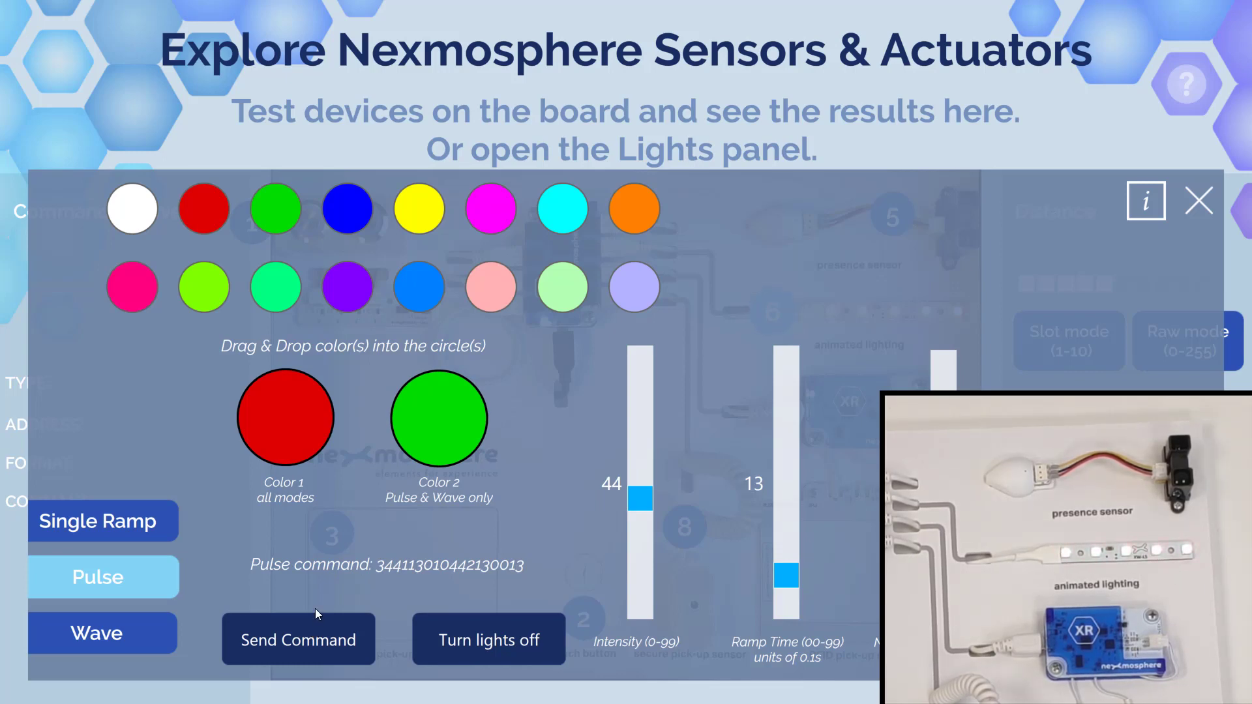
{"action": "left_click", "coordinate": [97, 638]}
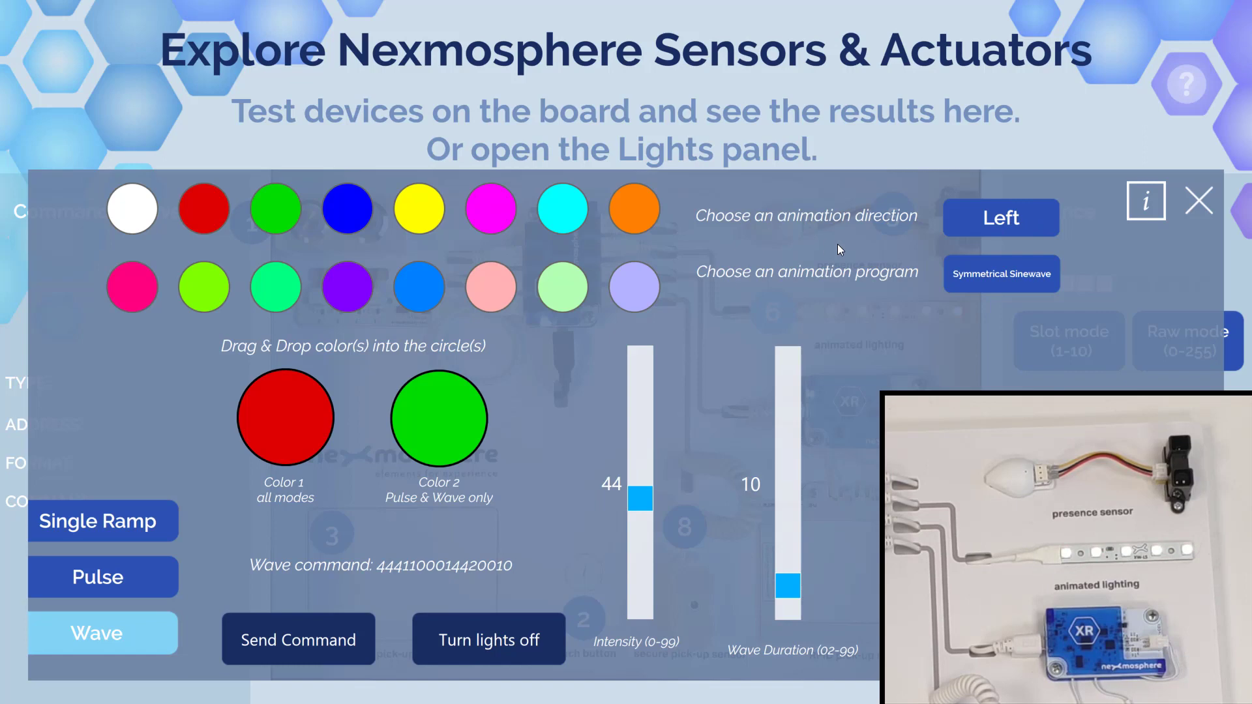
- Set the wave direction to Outwards and check the animation program list
{"action": "left_click", "coordinate": [977, 224]}
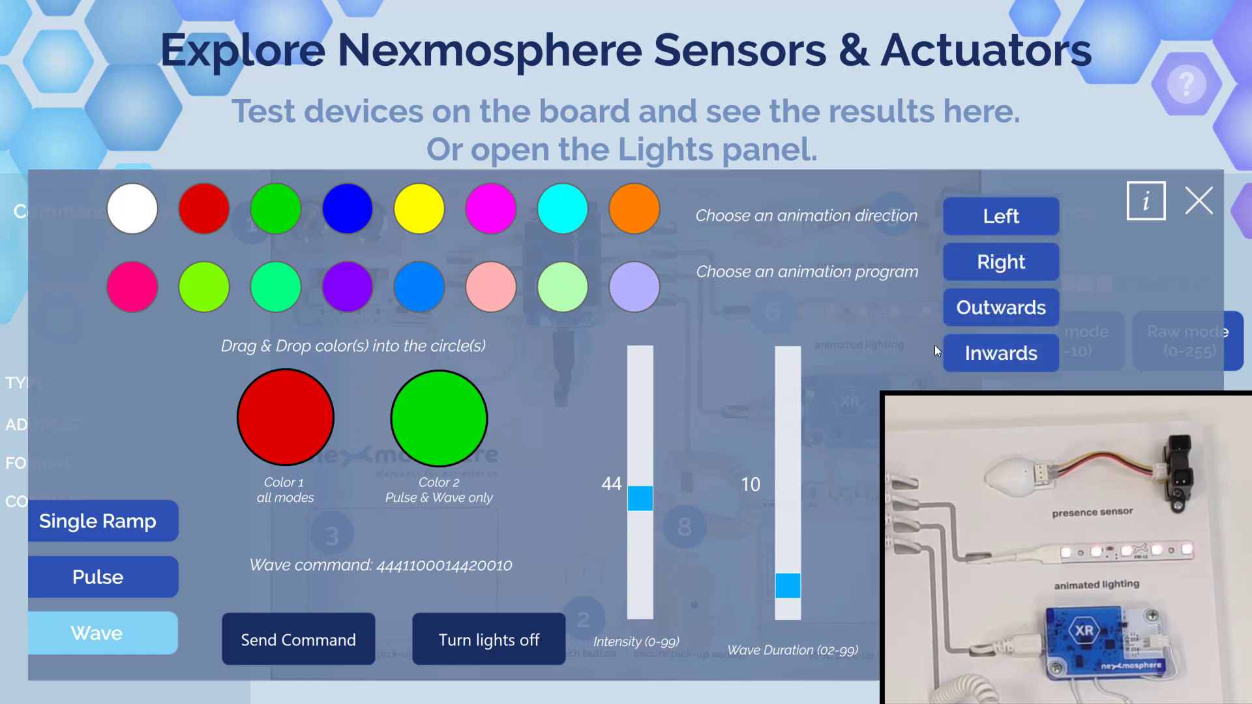
{"action": "left_click", "coordinate": [1002, 307]}
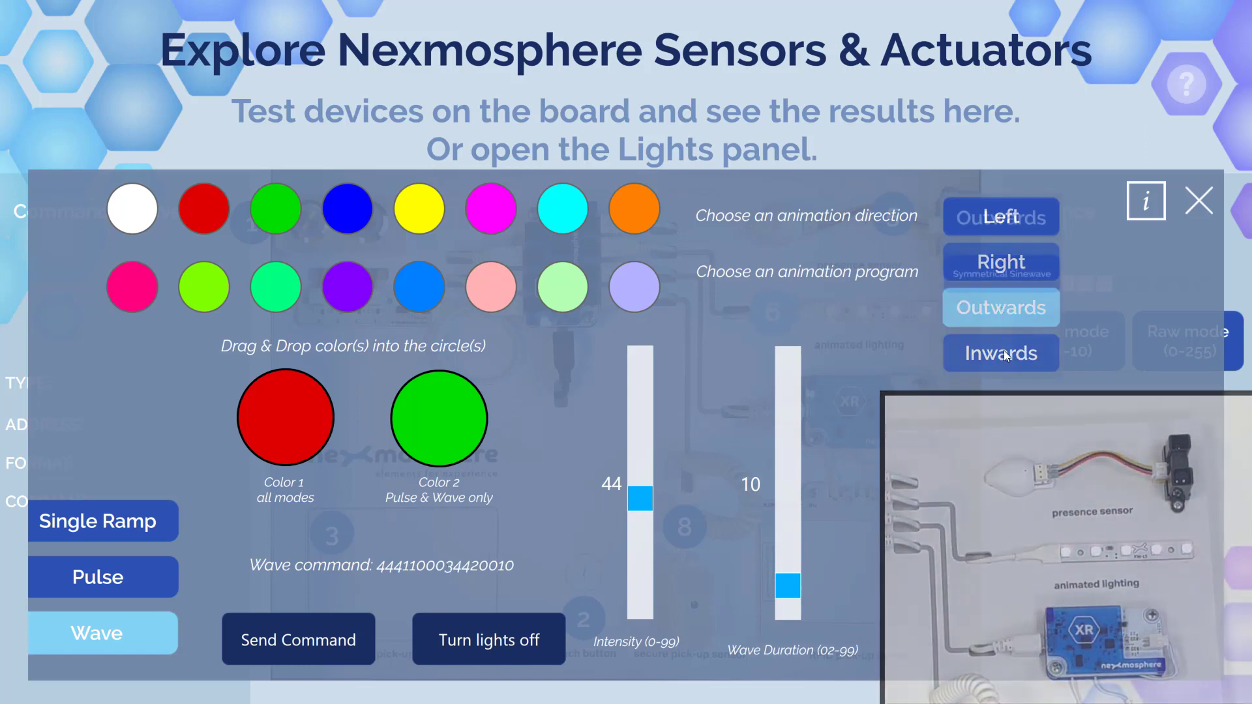
{"action": "left_click", "coordinate": [991, 279]}
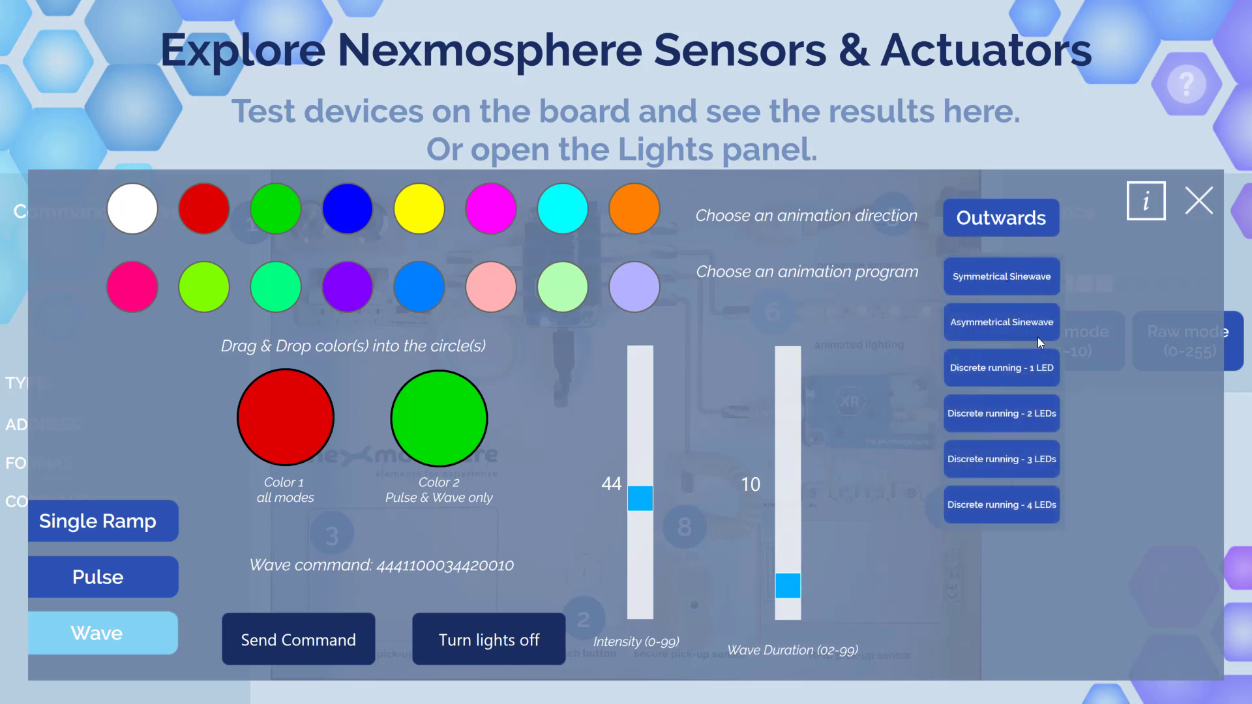
- Browse the X-Wave LED manual's product overview and Functionality page, then close it
{"action": "left_click", "coordinate": [1146, 199]}
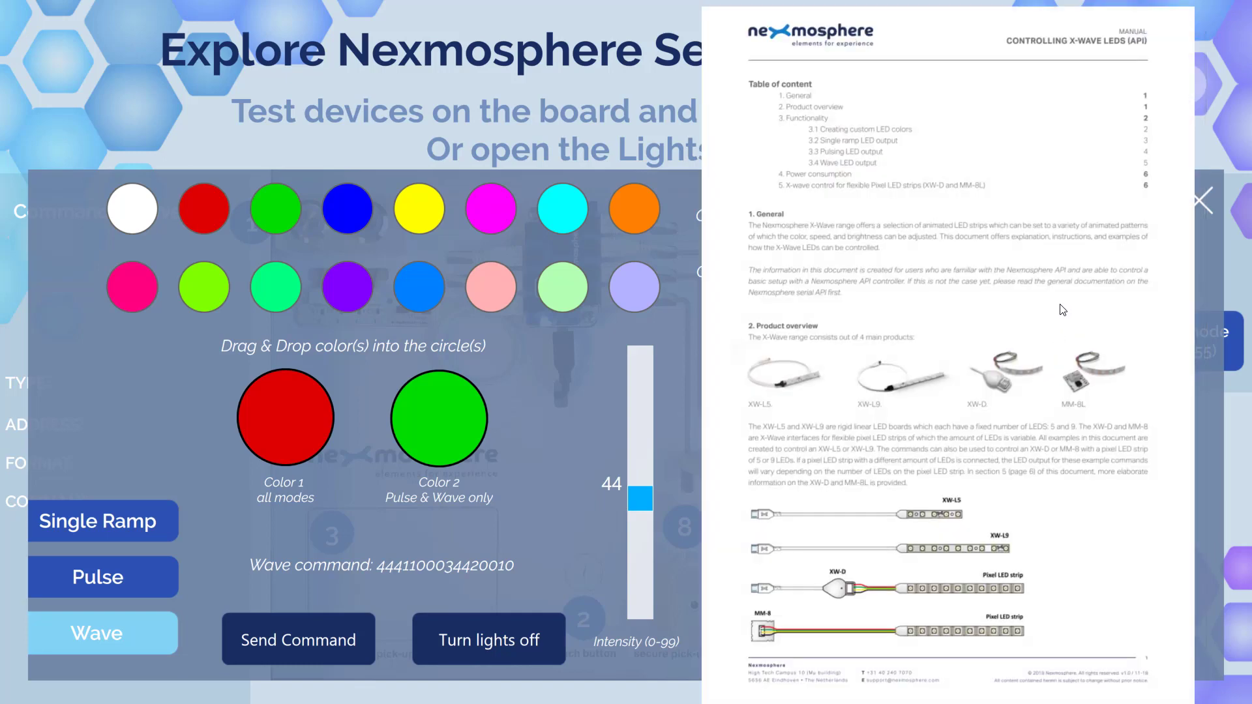
{"action": "left_click_drag", "start_coordinate": [1067, 454], "coordinate": [1009, 462]}
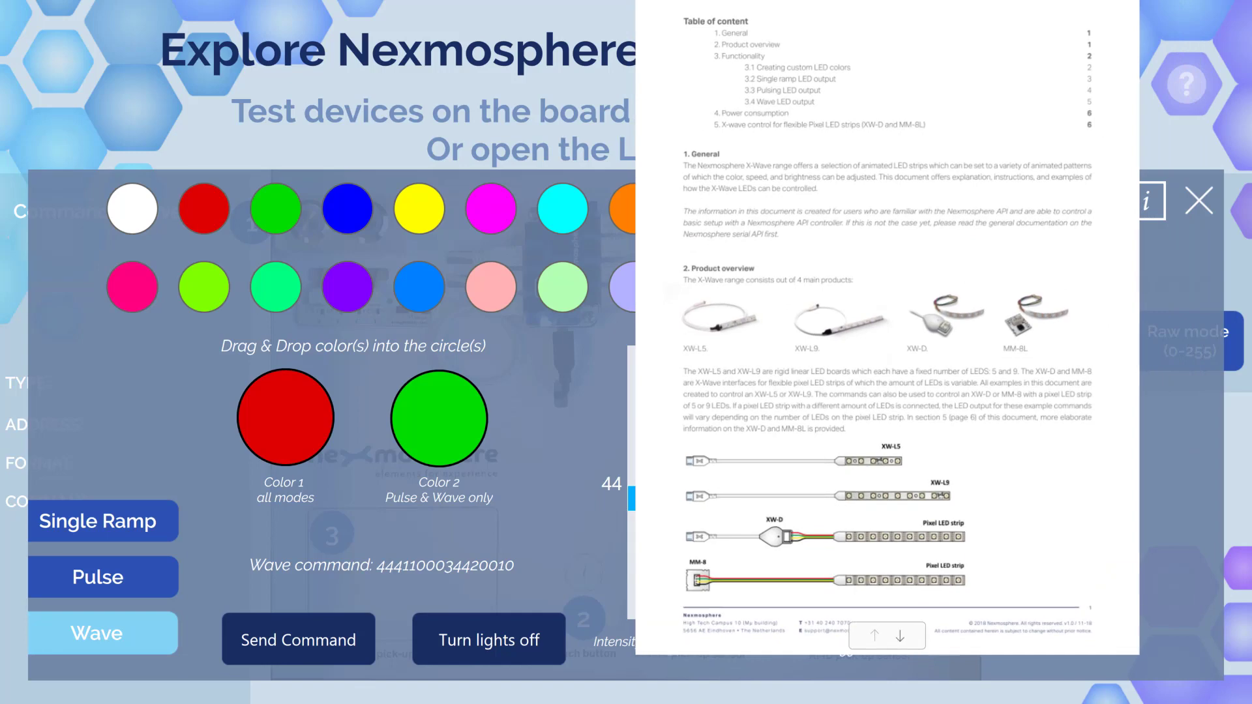
{"action": "left_click", "coordinate": [902, 623]}
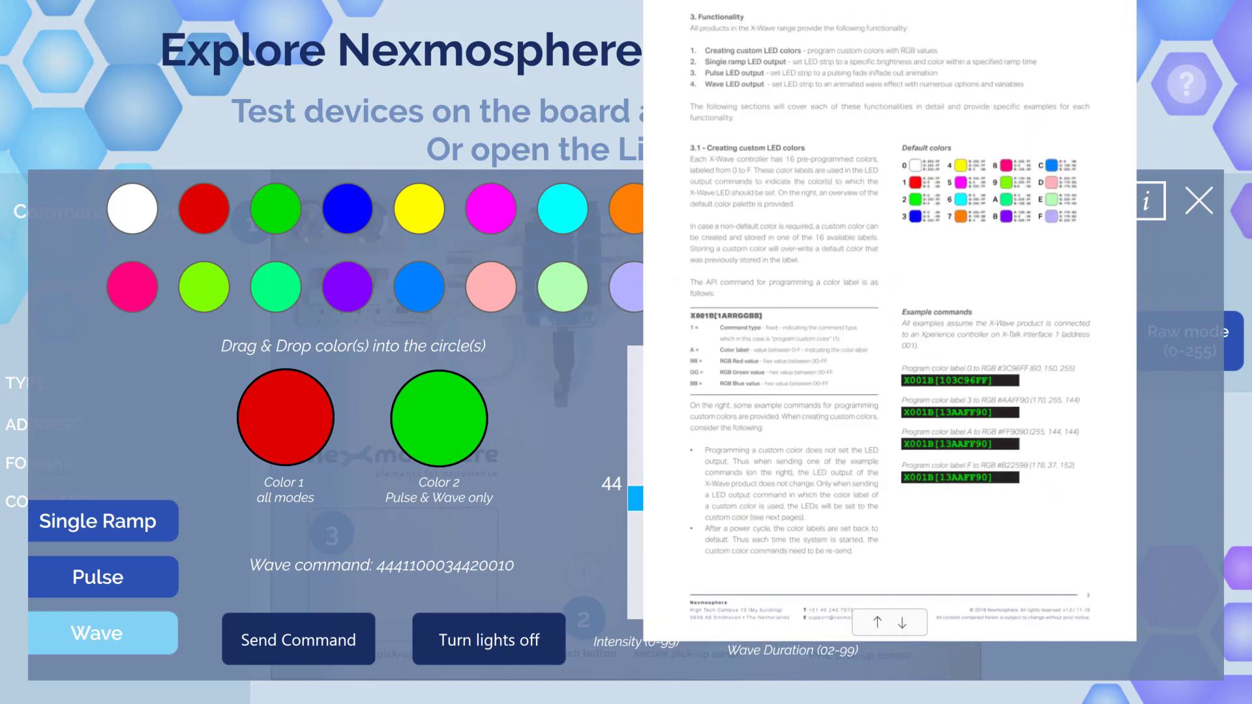
{"action": "scroll", "coordinate": [892, 455], "scroll_direction": "down", "scroll_amount": 3}
{"action": "left_click", "coordinate": [1084, 105]}
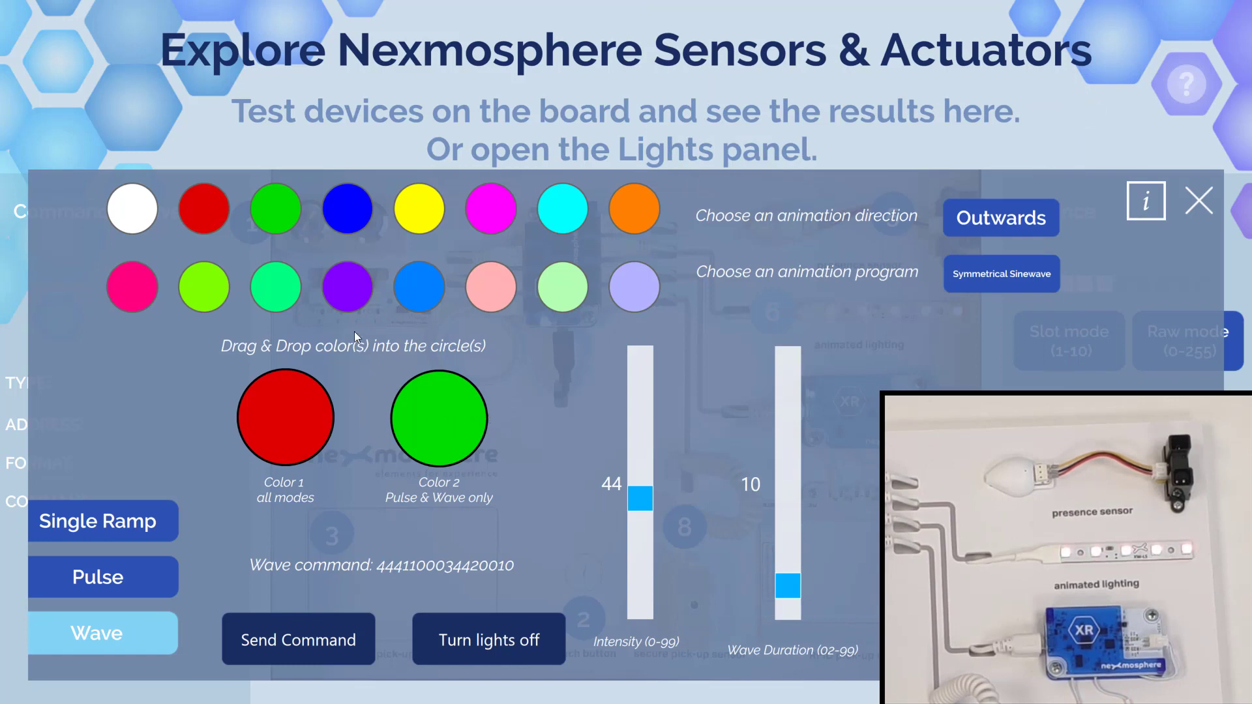
{"action": "left_click_drag", "start_coordinate": [147, 221], "coordinate": [285, 417]}
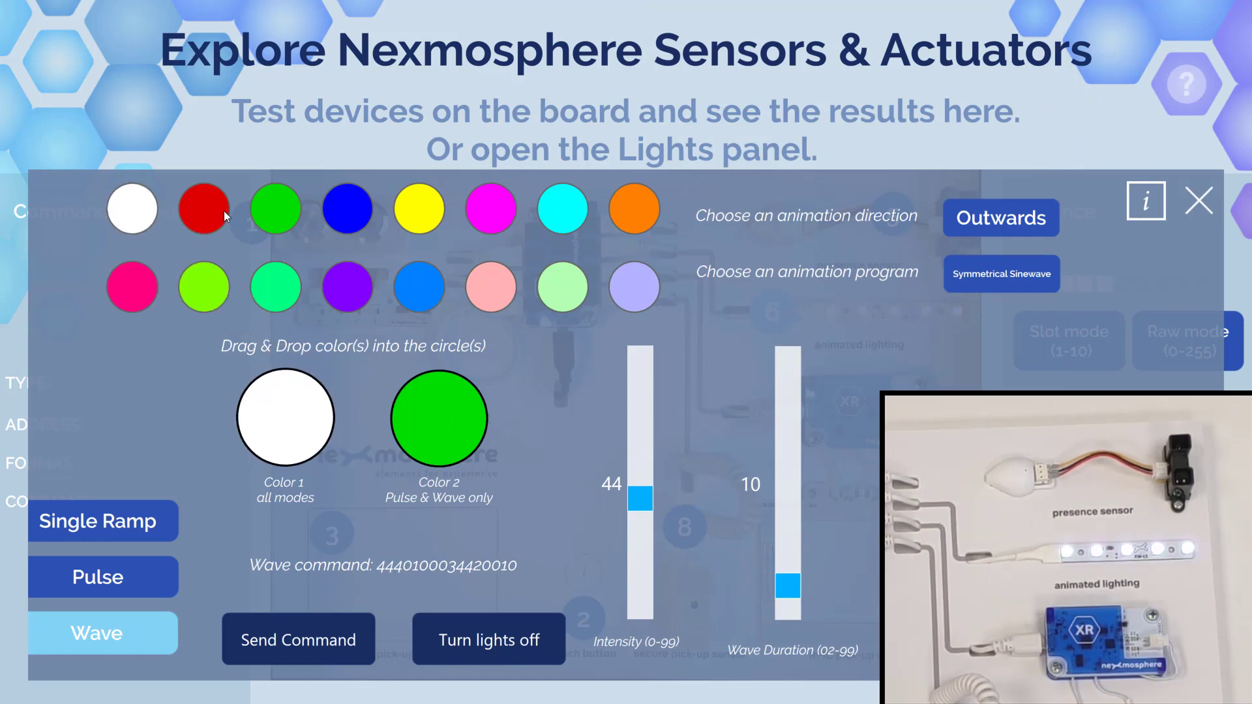
{"action": "left_click_drag", "start_coordinate": [225, 210], "coordinate": [440, 431]}
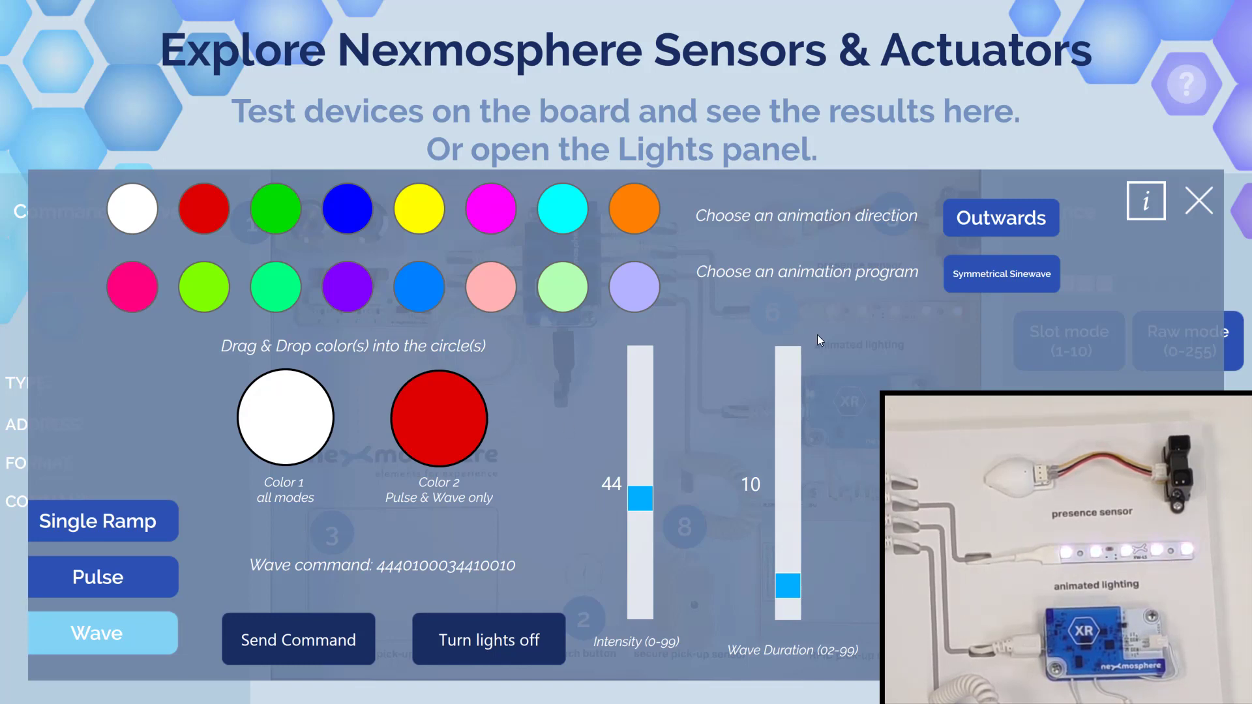
{"action": "left_click", "coordinate": [985, 221]}
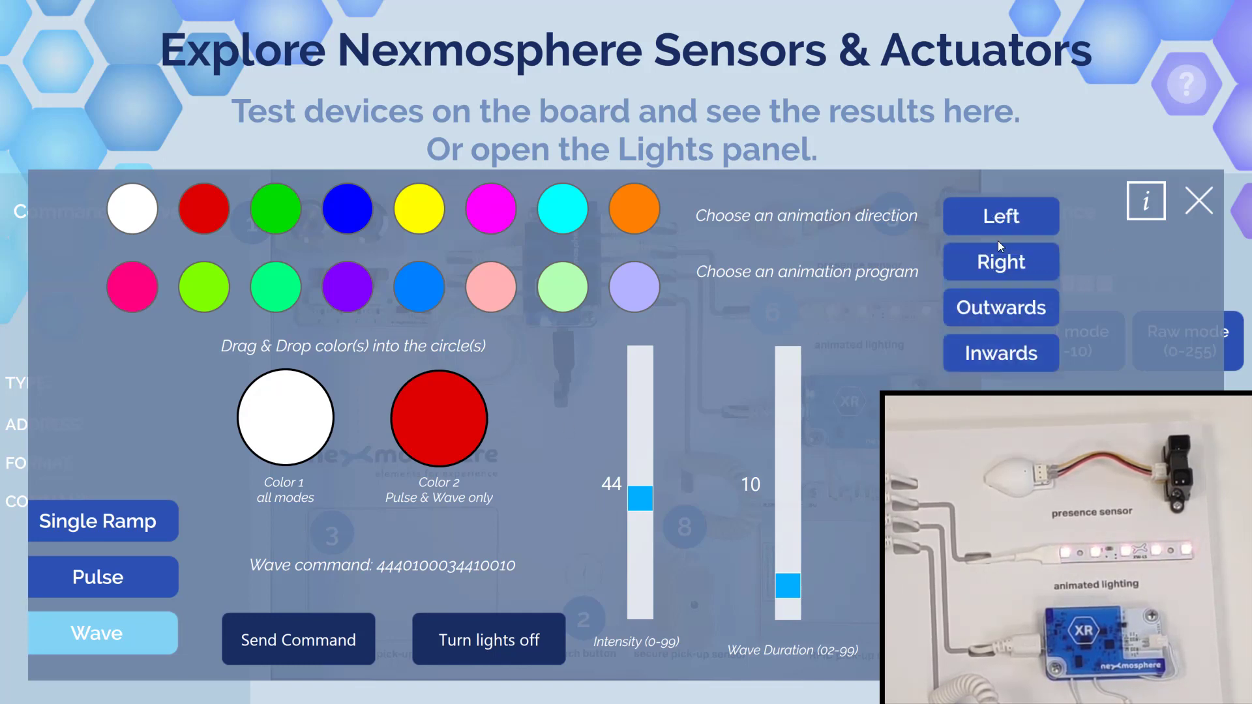
{"action": "left_click", "coordinate": [1002, 221]}
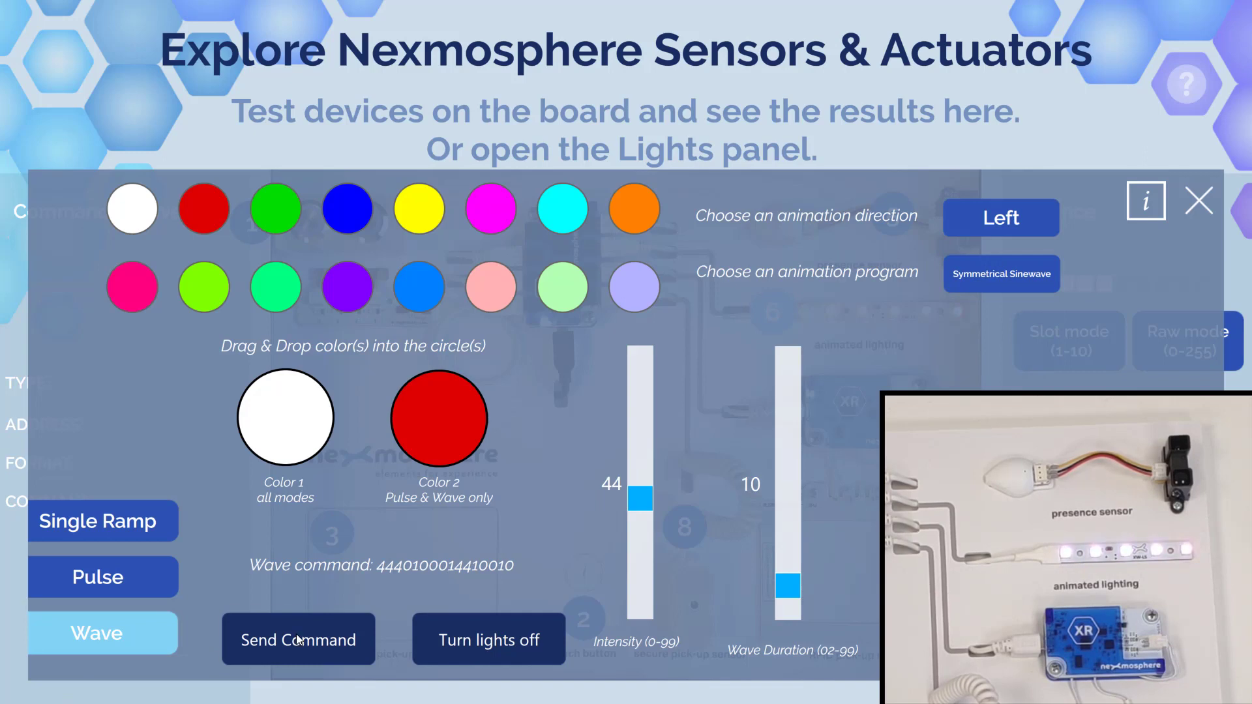